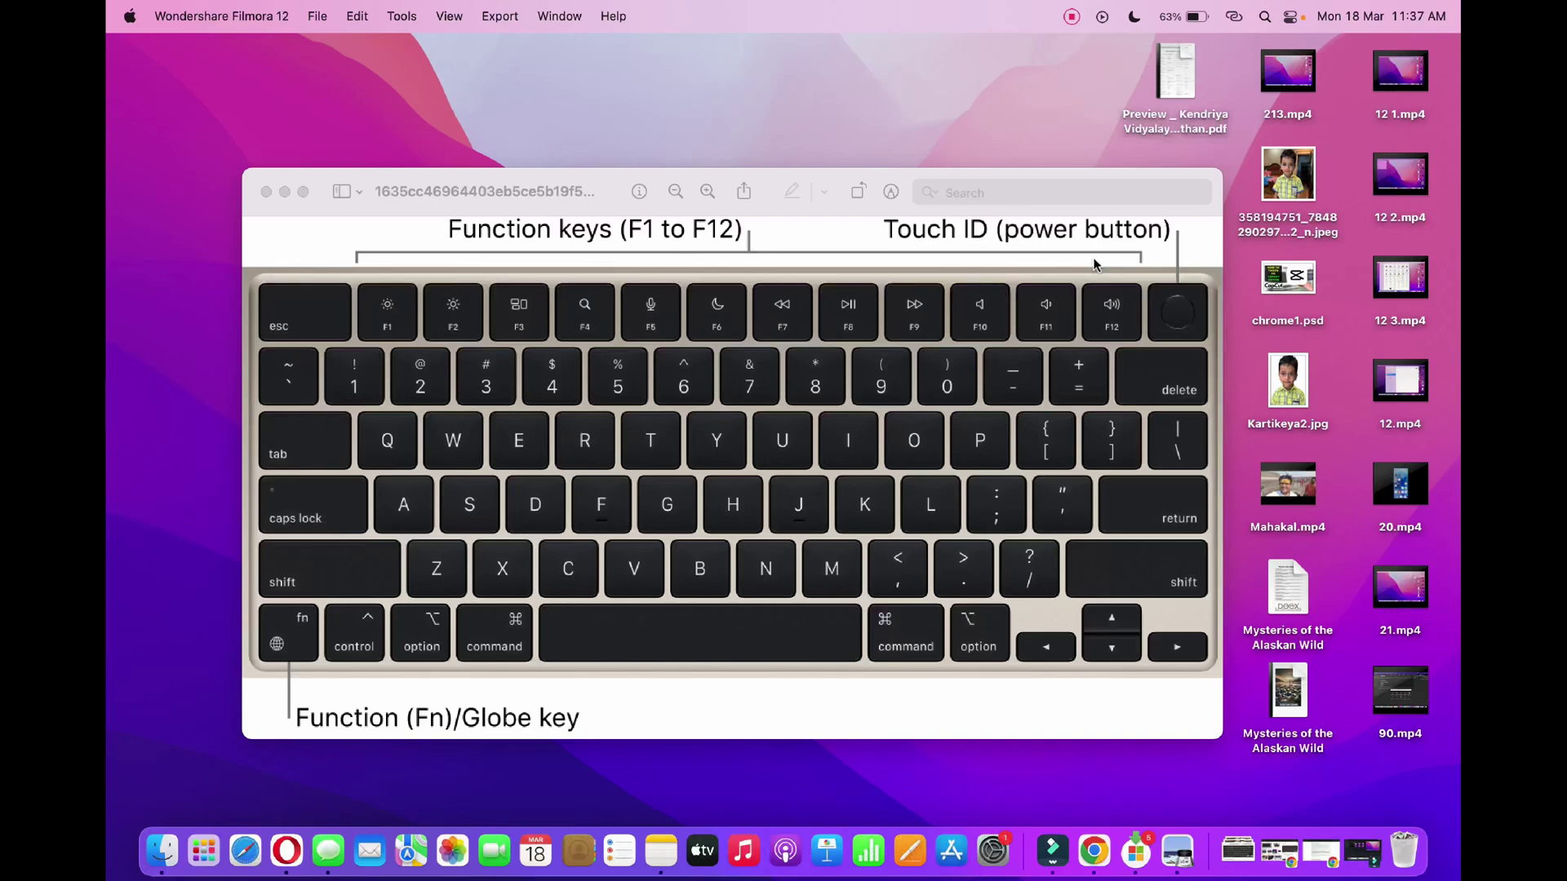
Raise and nudge up the MacBook keyboard diagram, then switch to Apple's shortcut page in Chrome.
{"action": "left_click", "coordinate": [832, 192]}
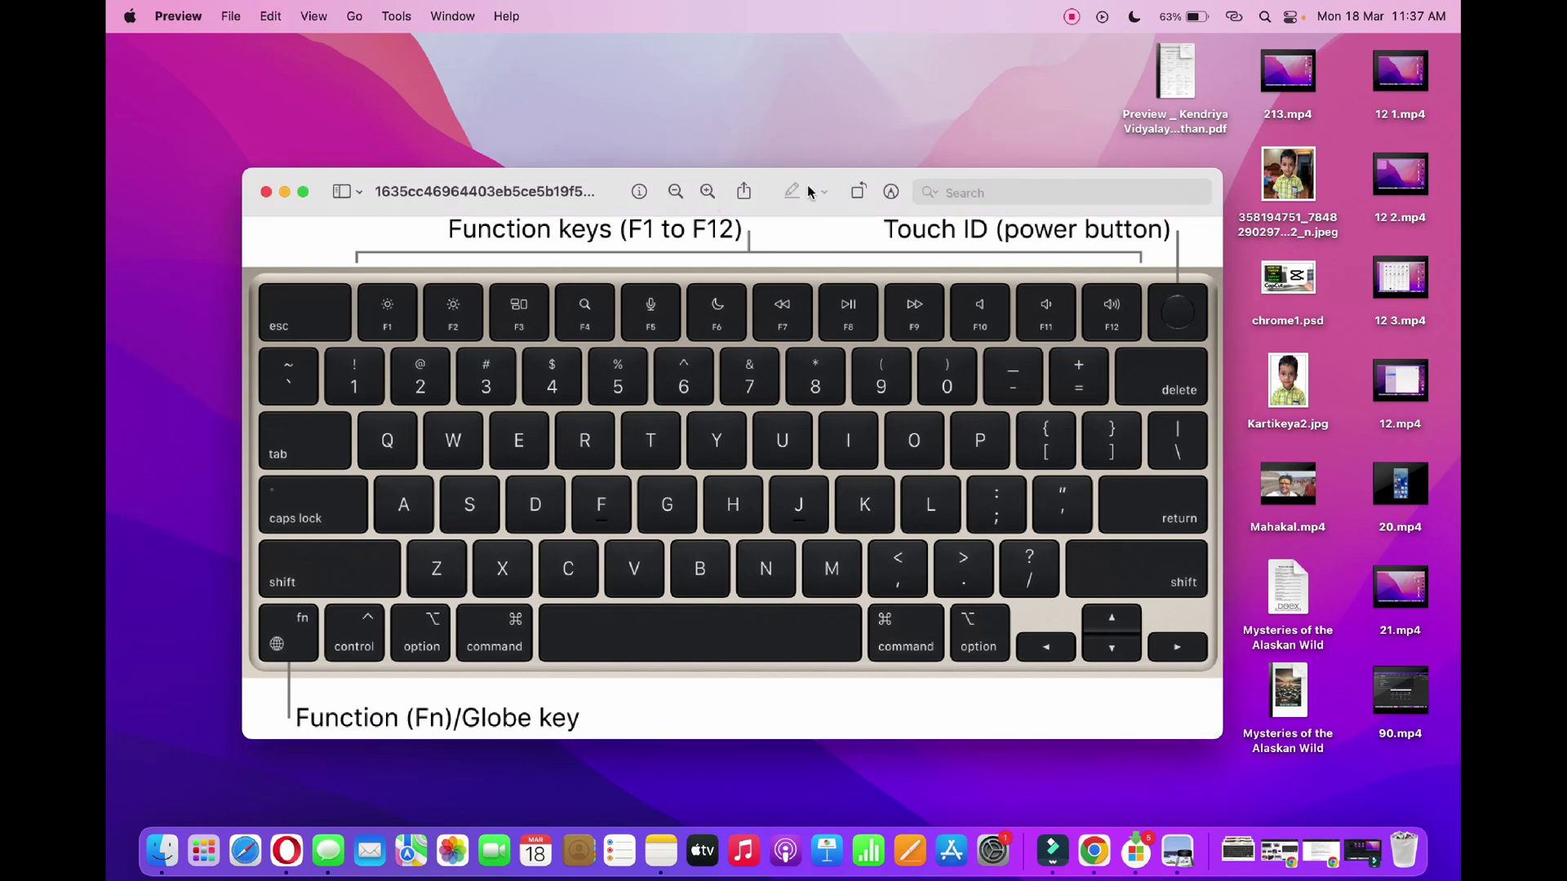
{"action": "left_click_drag", "start_coordinate": [817, 183], "coordinate": [822, 129]}
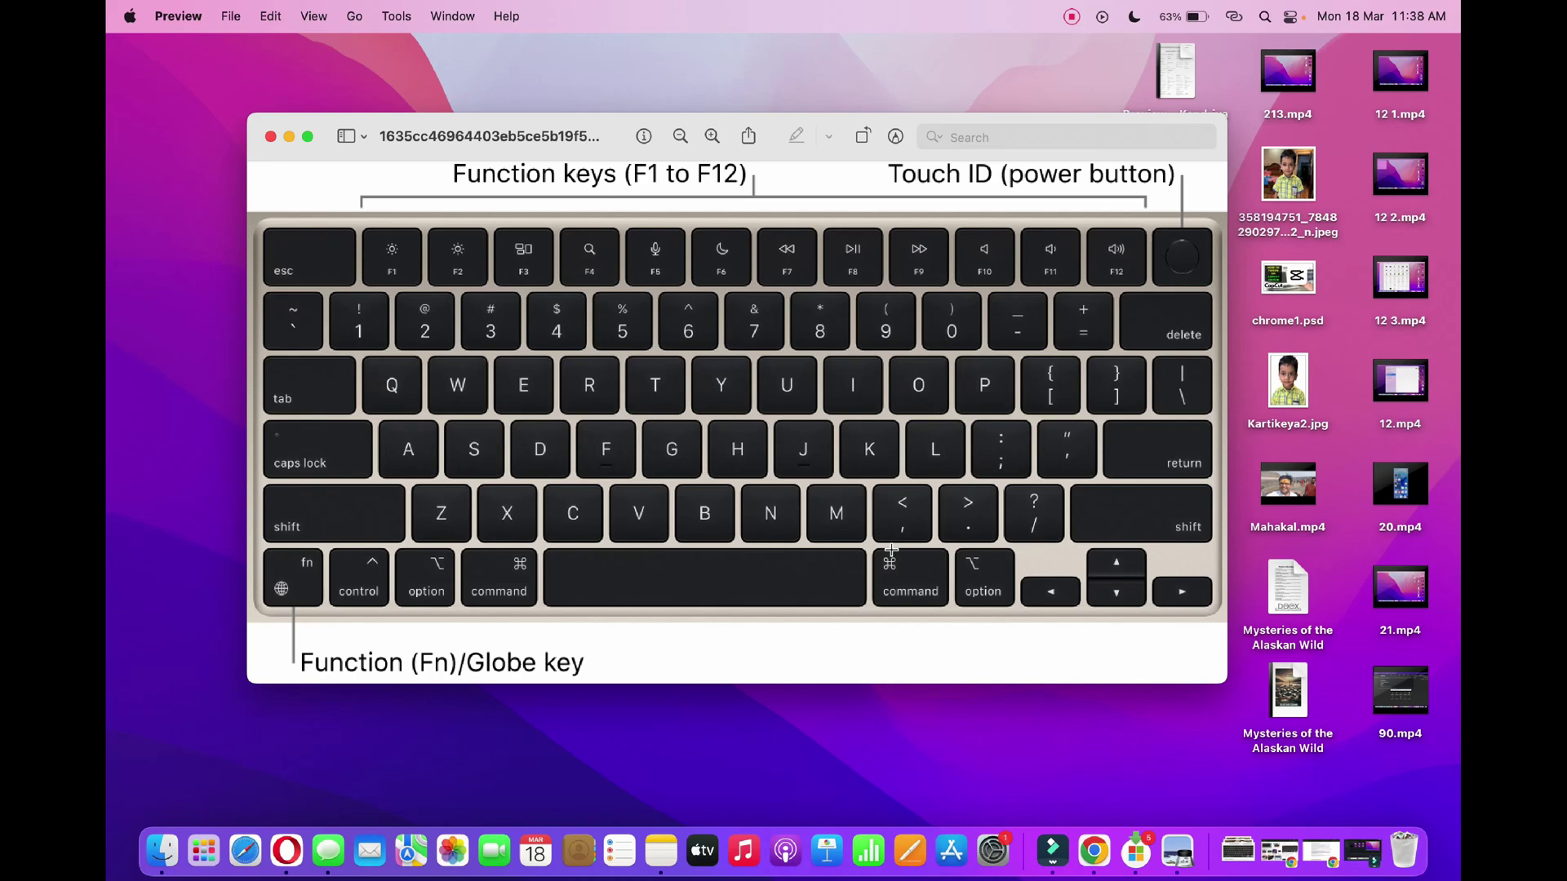
{"action": "left_click", "coordinate": [1097, 854]}
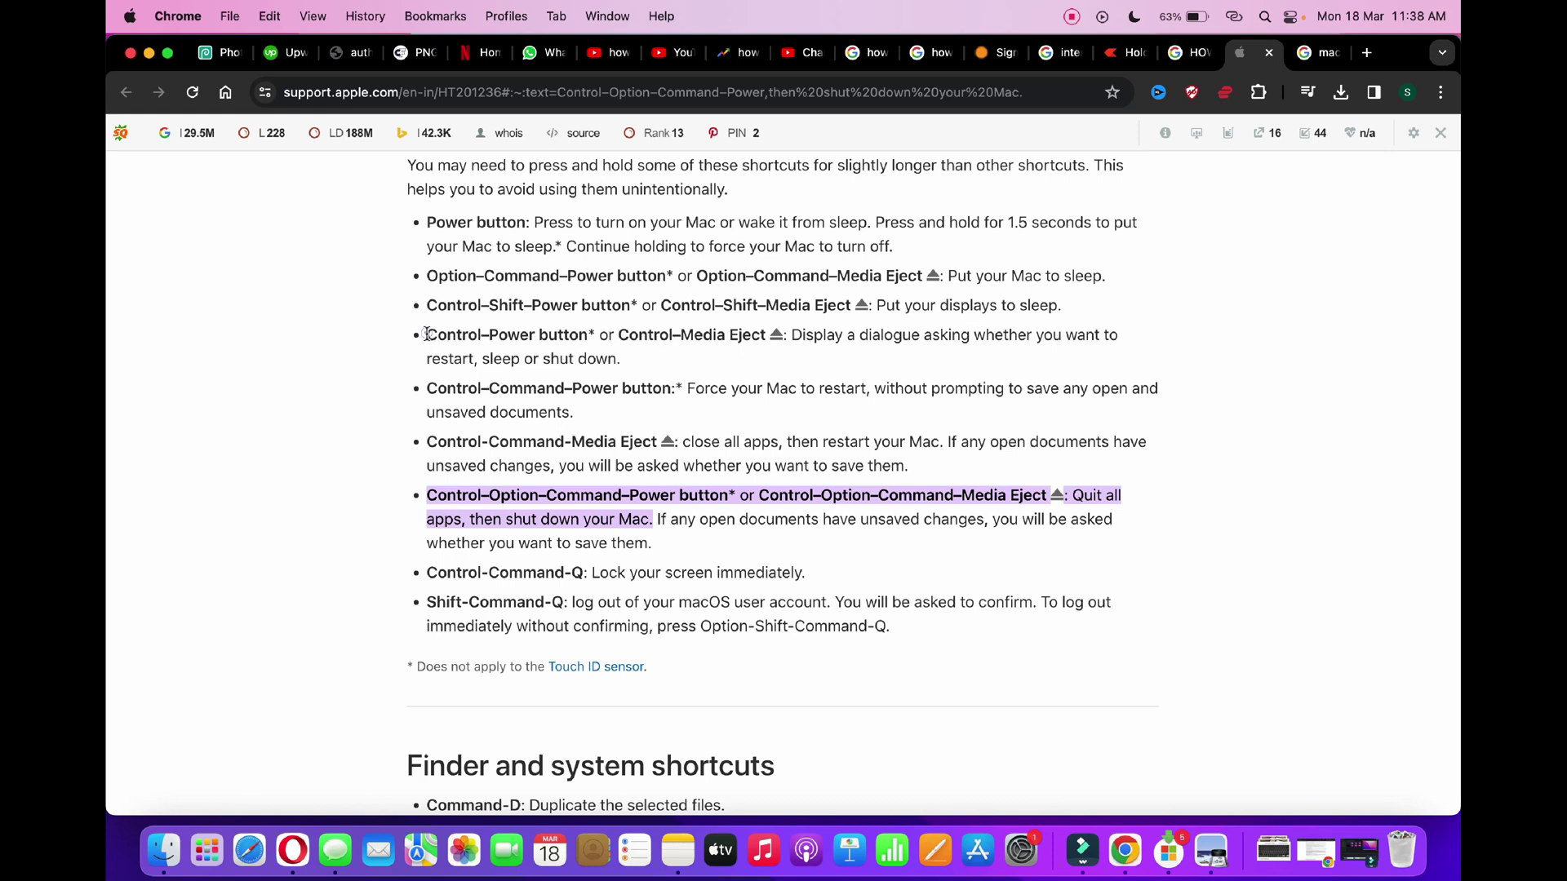
{"action": "left_click_drag", "start_coordinate": [427, 334], "coordinate": [590, 335]}
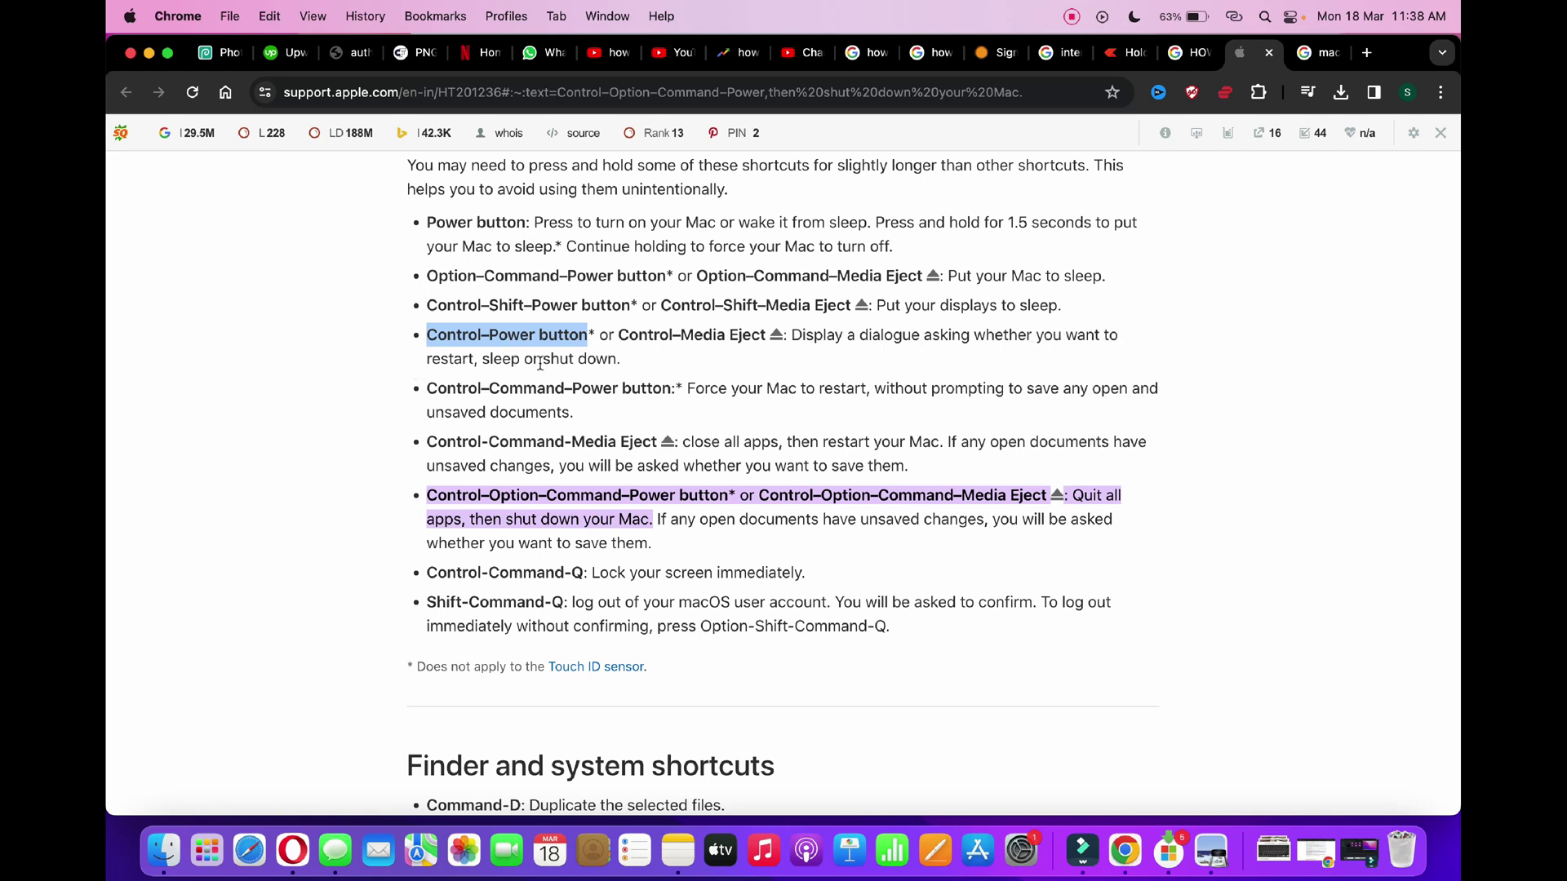
{"action": "left_click", "coordinate": [630, 363]}
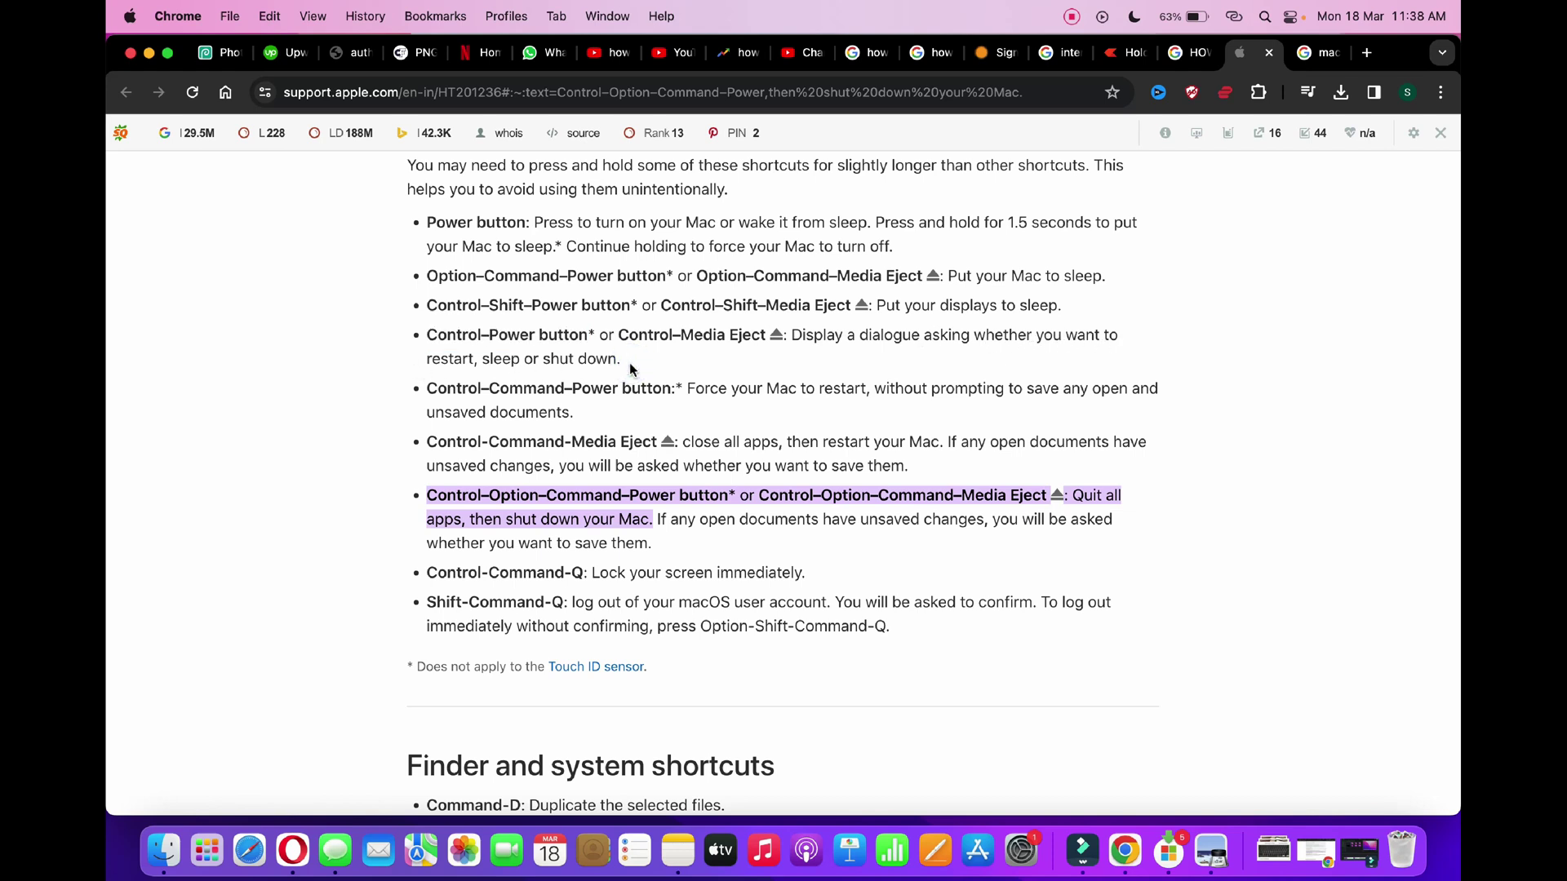
{"action": "double_click", "coordinate": [492, 358]}
{"action": "left_click_drag", "start_coordinate": [542, 359], "coordinate": [603, 359]}
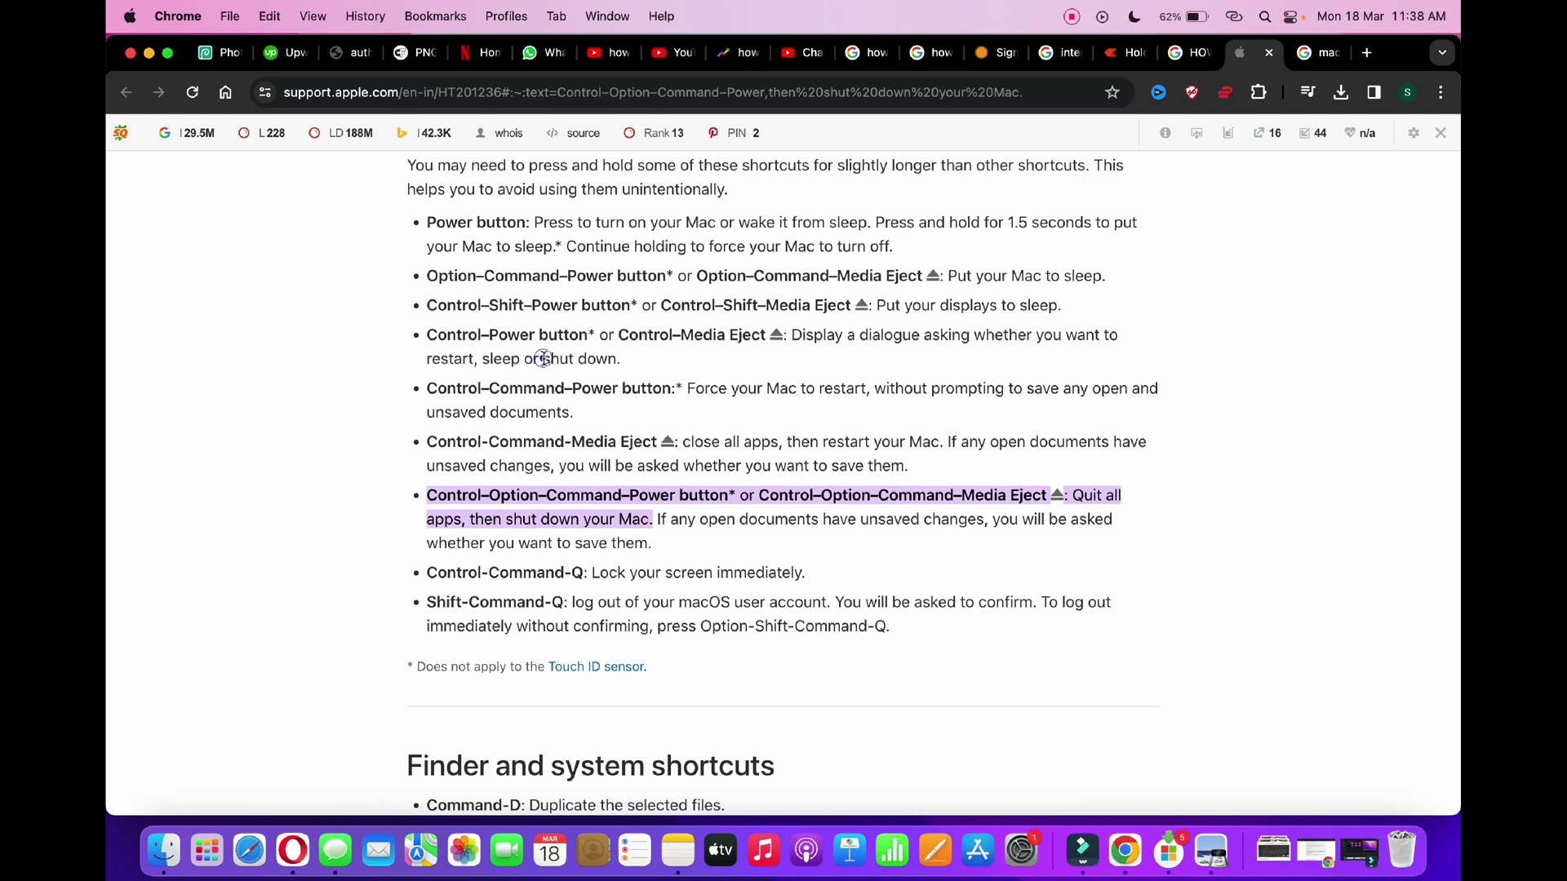
{"action": "left_click", "coordinate": [630, 360]}
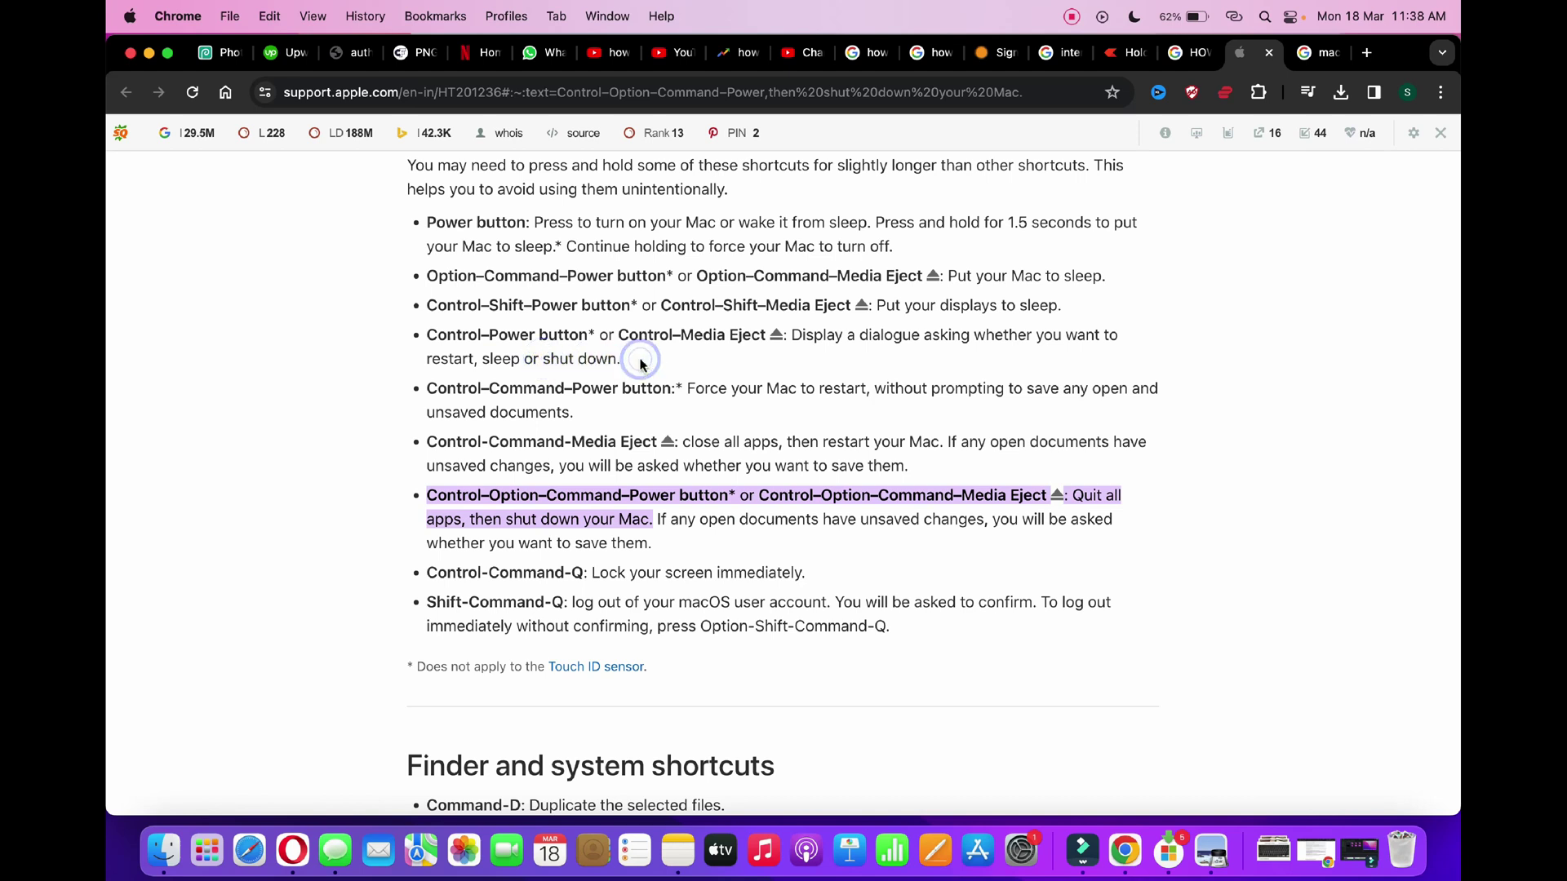